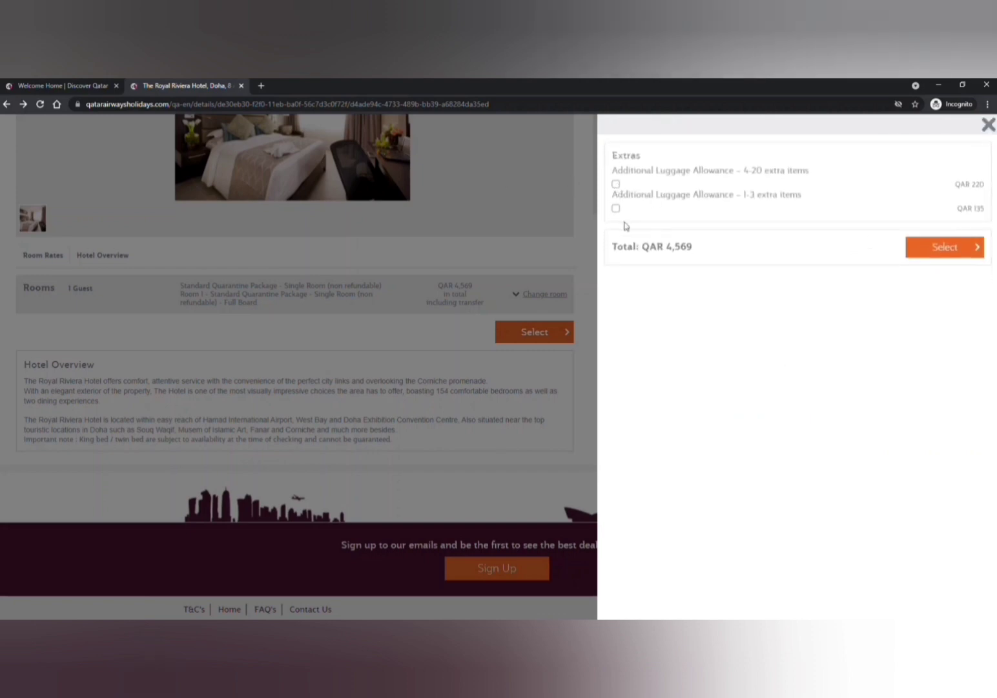
Continue with The Royal Riviera Hotel package without extra luggage and review the booking, hotel and pricing details
click(952, 251)
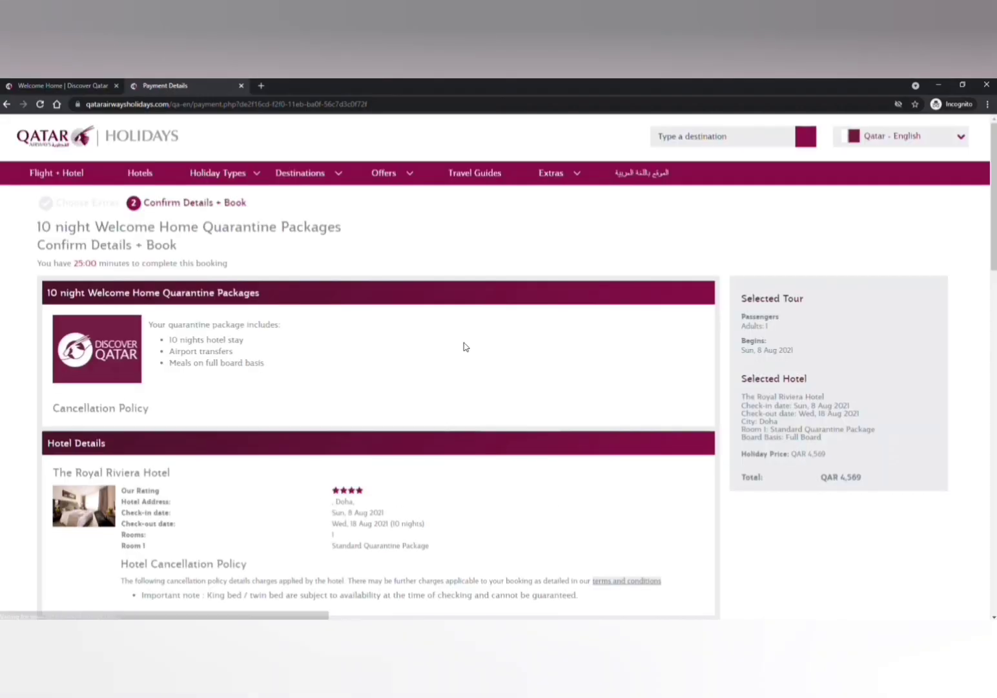
scroll(465, 350, down, 3)
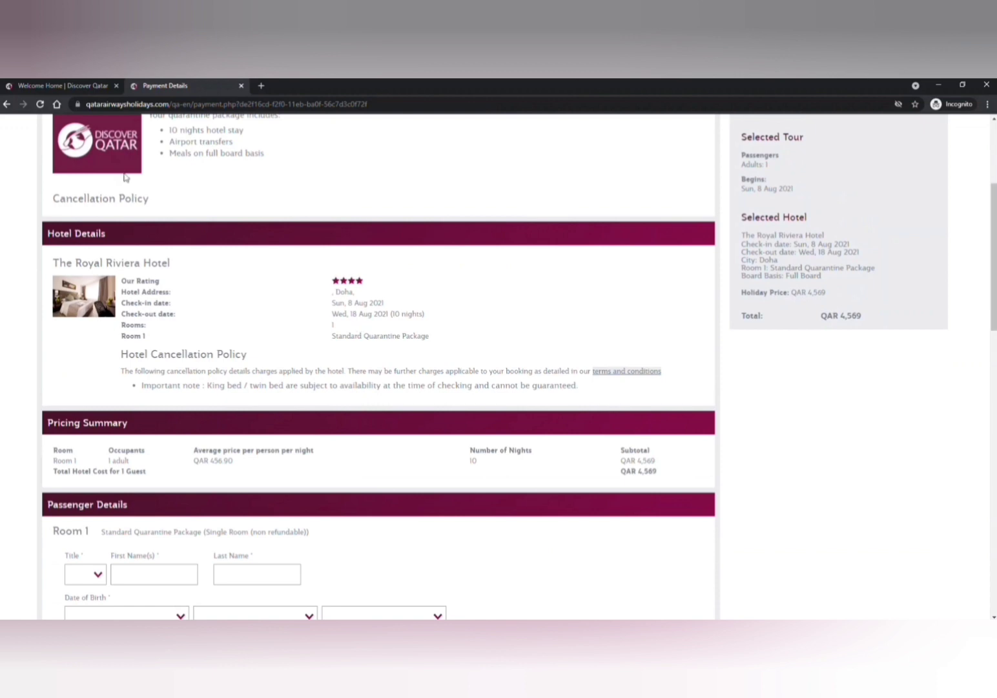
scroll(327, 258, up, 2)
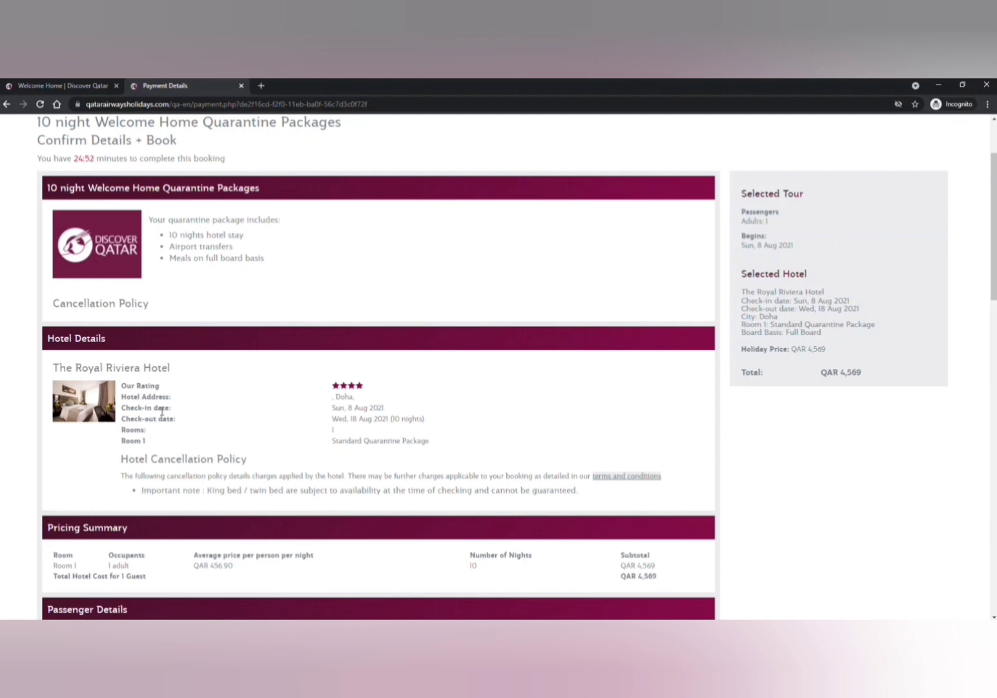
scroll(372, 431, down, 2)
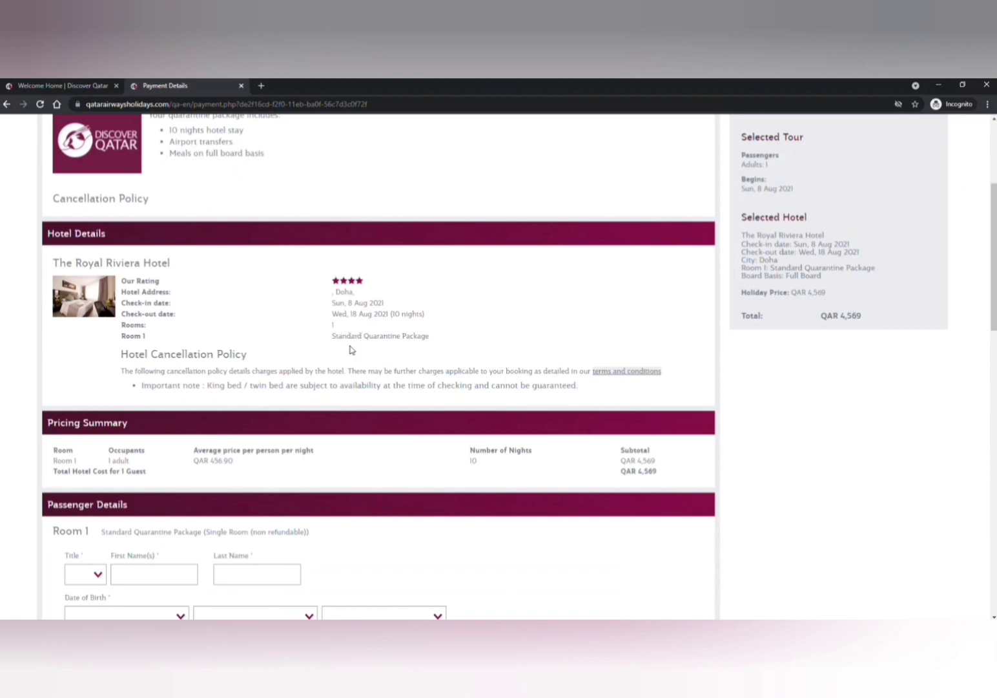
scroll(381, 359, down, 2)
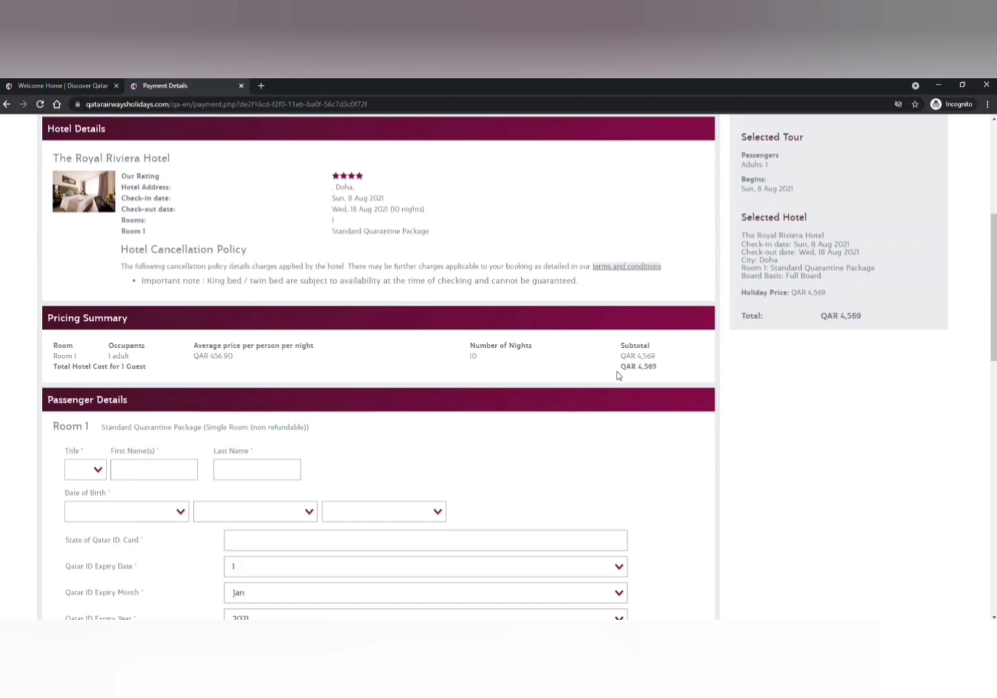
scroll(617, 375, down, 3)
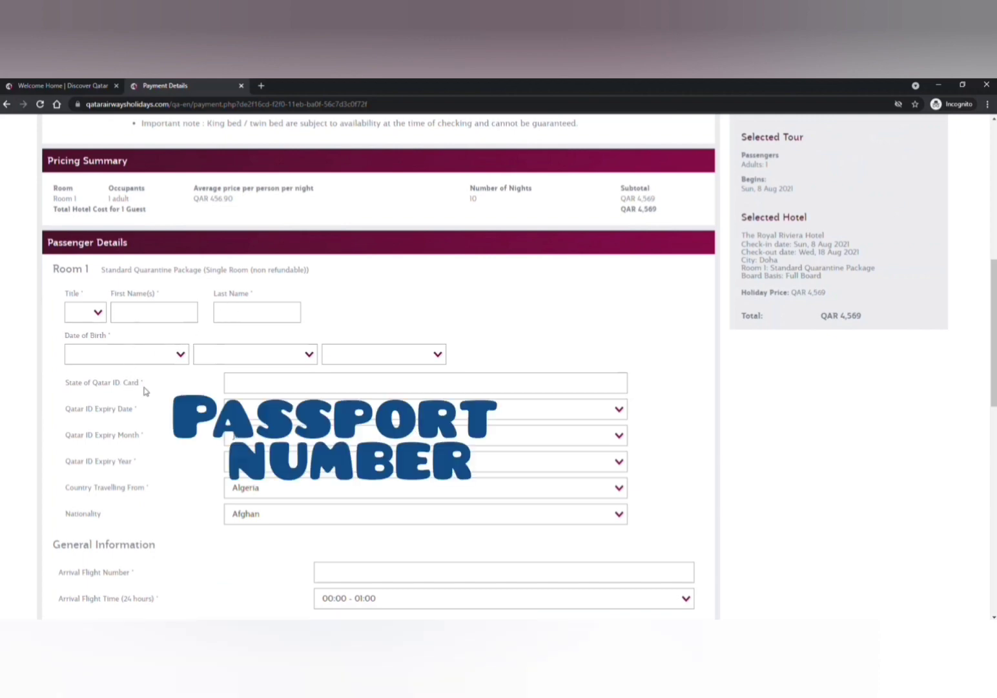
Examine the booking form's passenger, ID expiry, flight, contact, voucher and terms fields to see what information is required
click(274, 383)
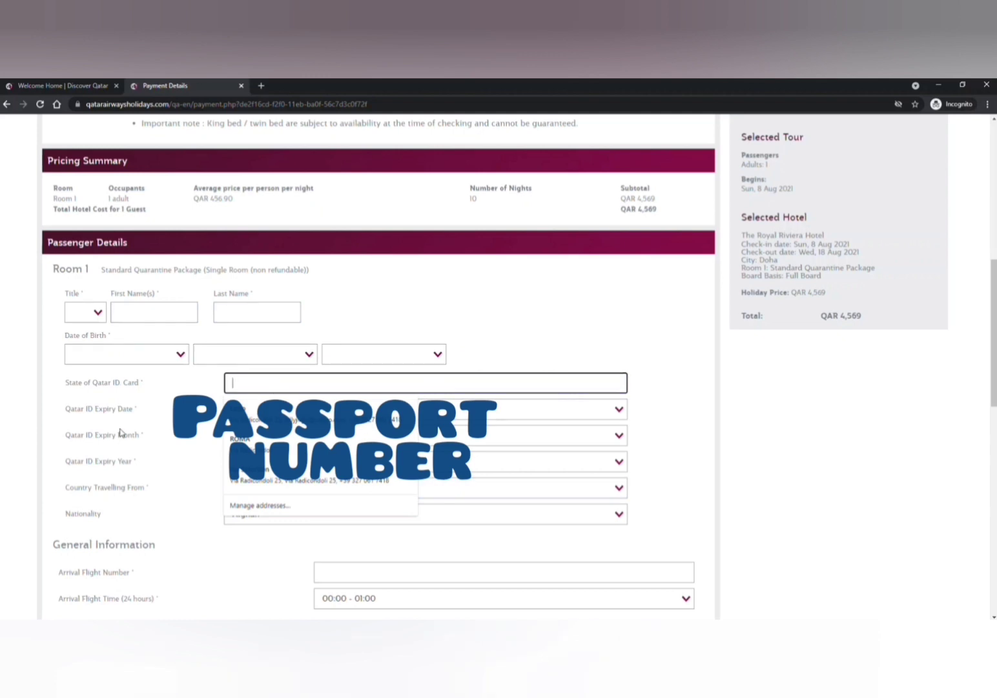
click(153, 404)
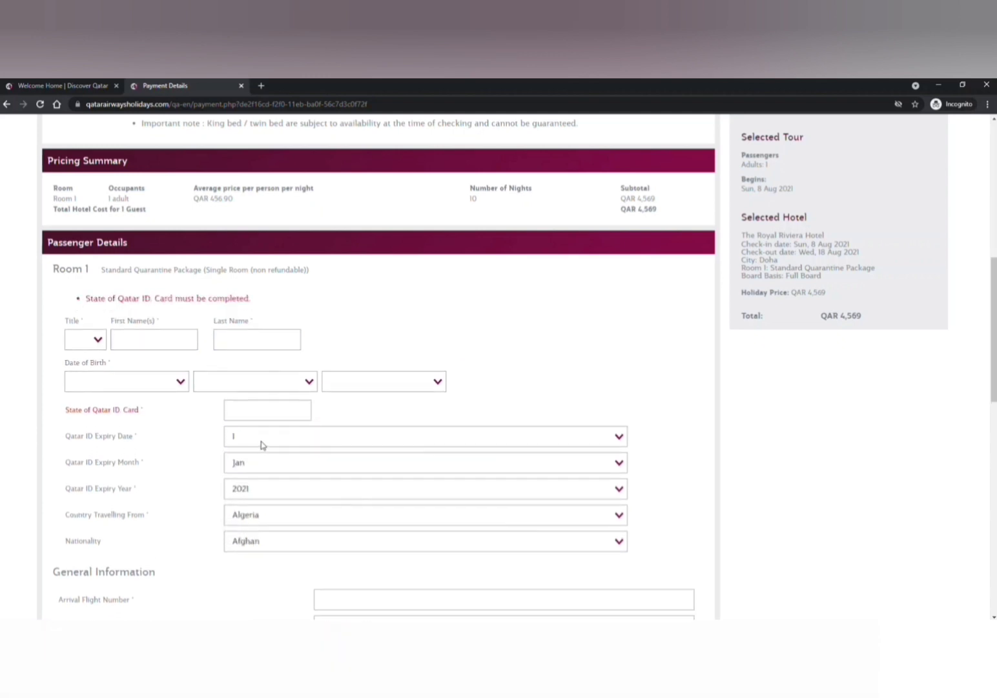
click(263, 443)
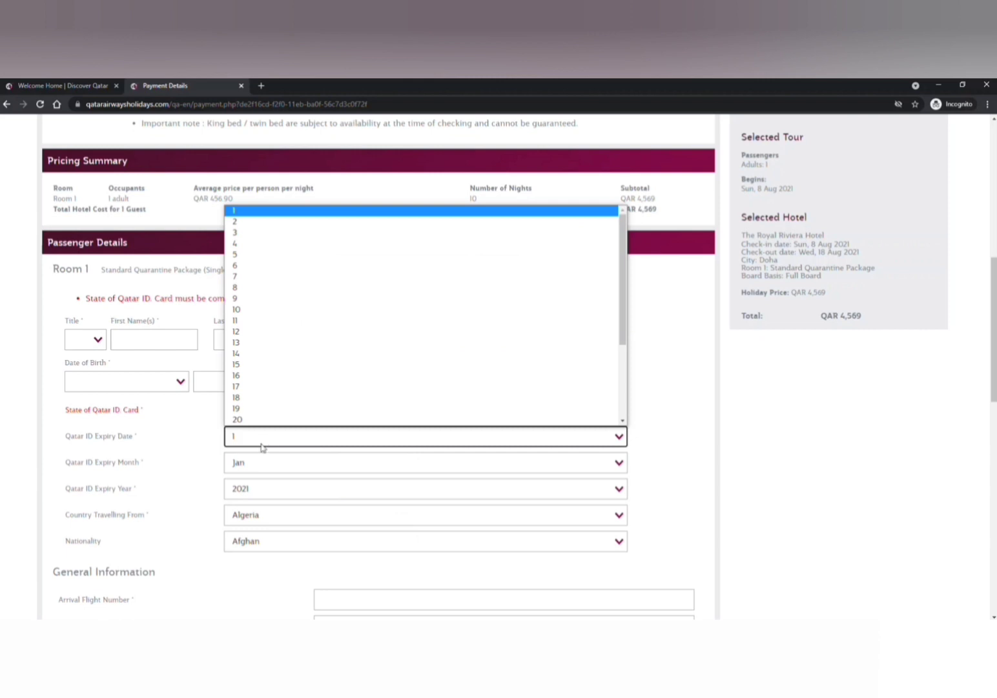
scroll(260, 464, down, 1)
scroll(260, 463, down, 3)
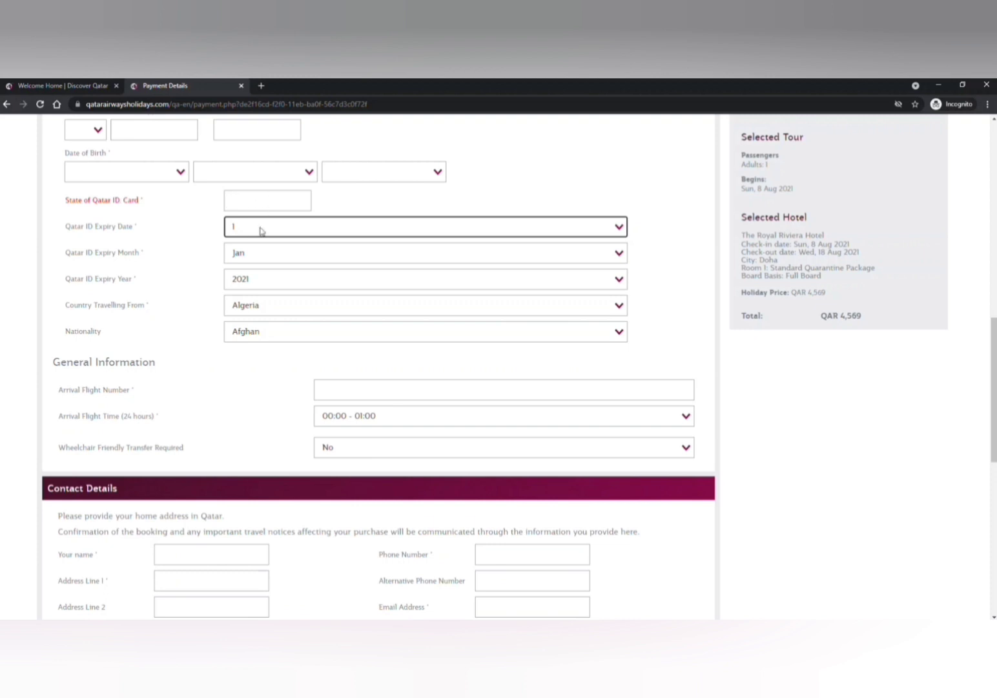
scroll(251, 314, down, 2)
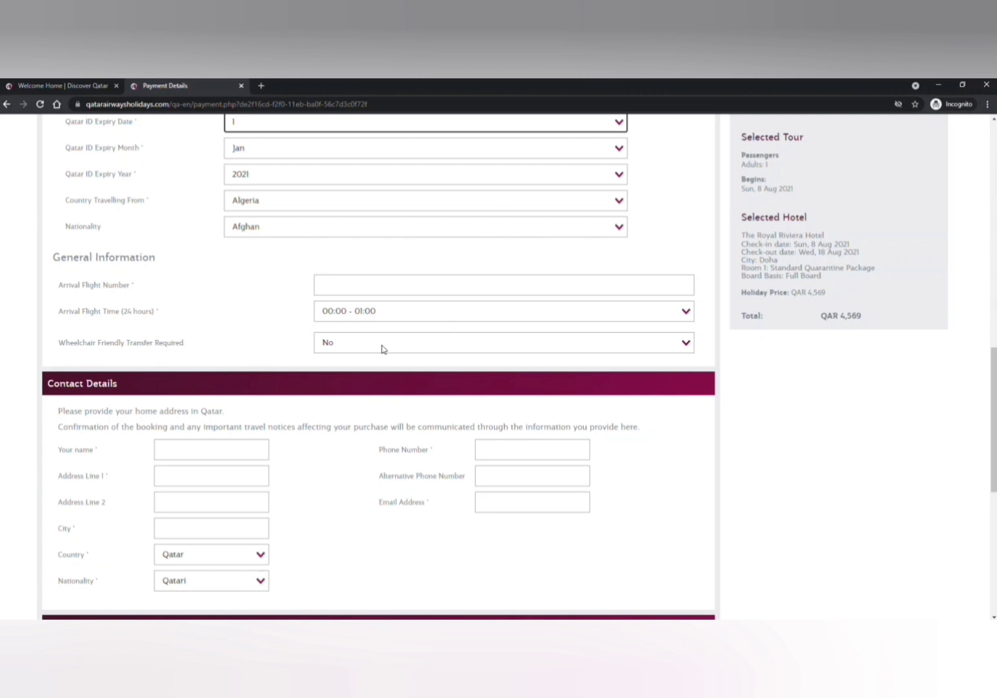
scroll(381, 348, down, 1)
scroll(382, 350, down, 1)
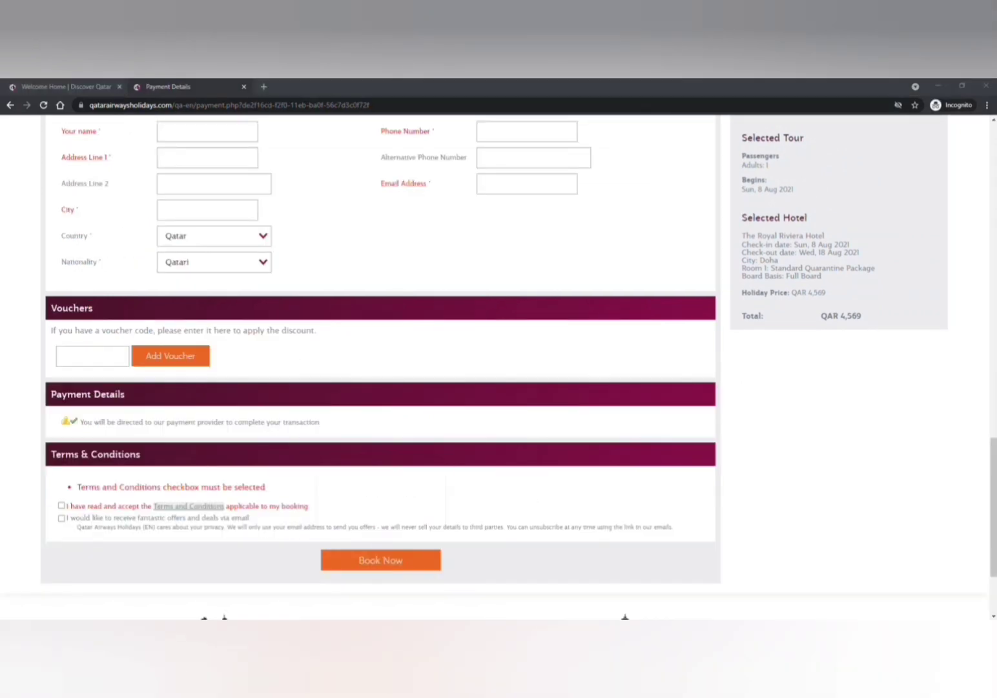
scroll(184, 226, up, 4)
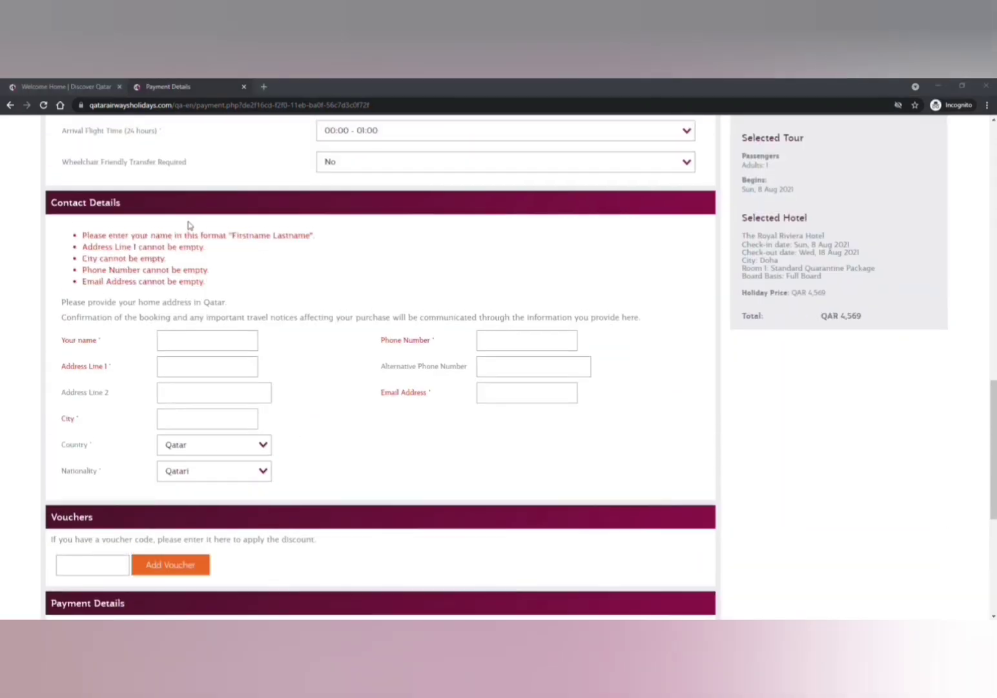
scroll(188, 226, down, 5)
scroll(188, 226, down, 1)
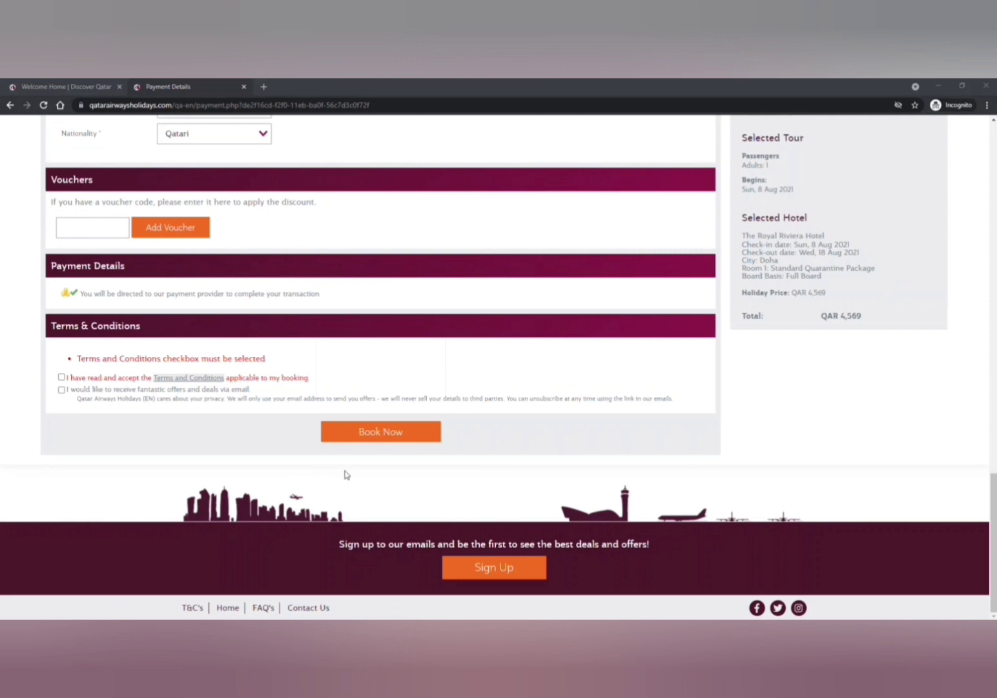
Try to submit the booking with the form left blank and check which fields are mandatory
click(432, 440)
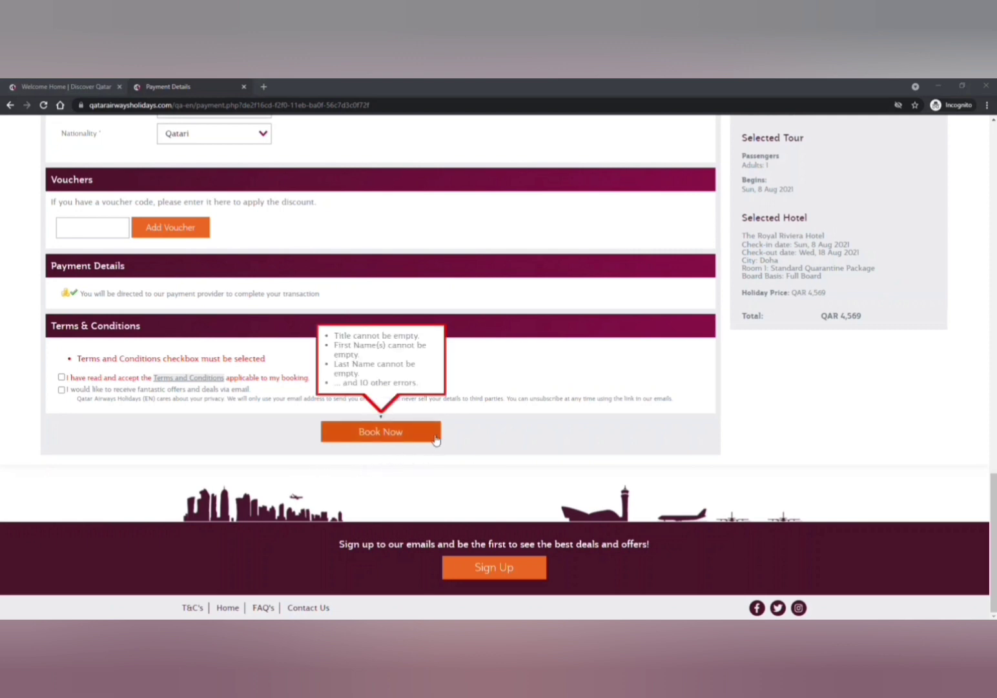
scroll(472, 323, up, 5)
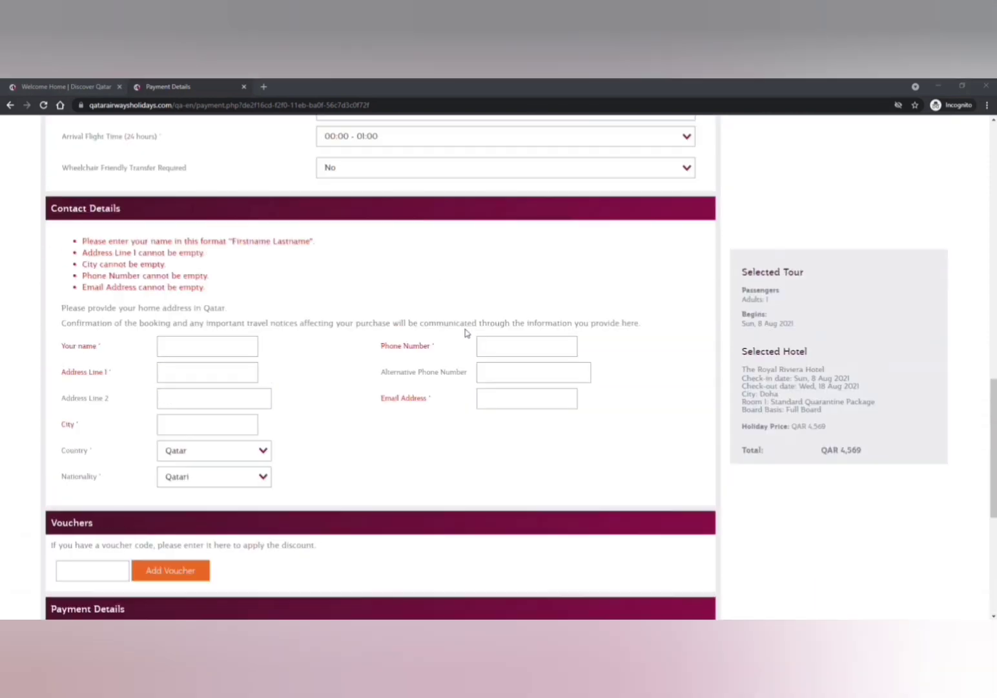
scroll(452, 336, up, 4)
scroll(444, 340, down, 9)
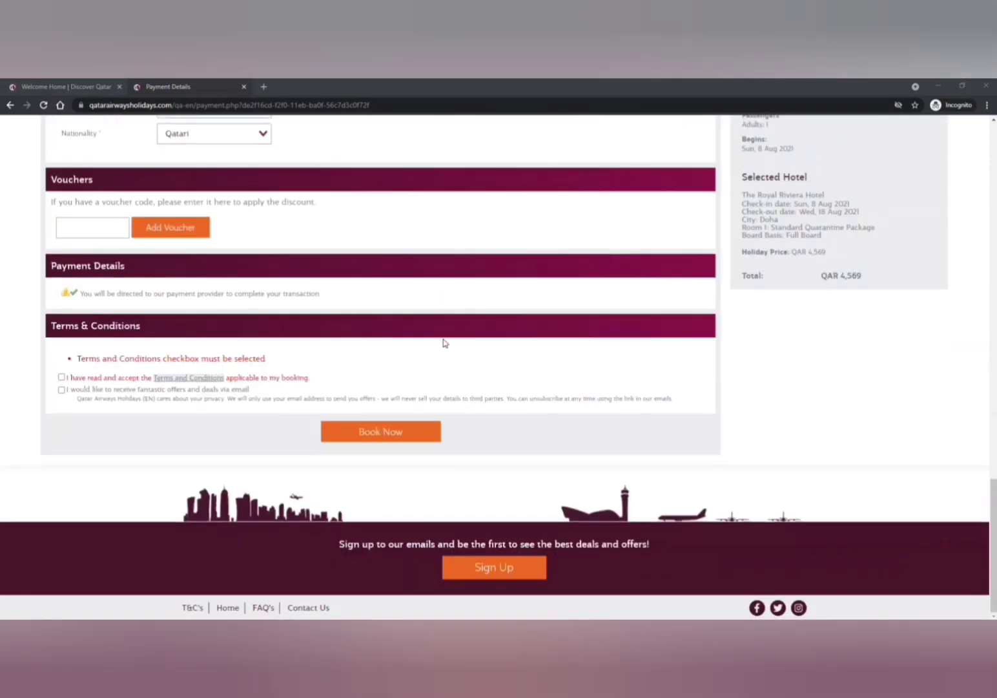
click(391, 443)
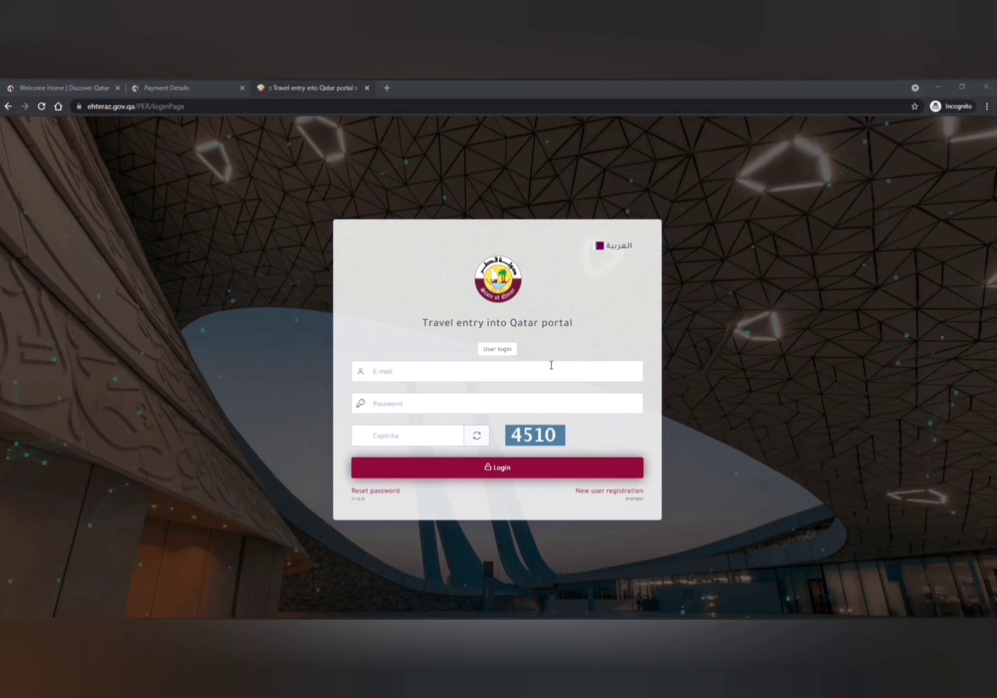
View the new user registration form of the Travel entry into Qatar portal and return to the login page
click(587, 494)
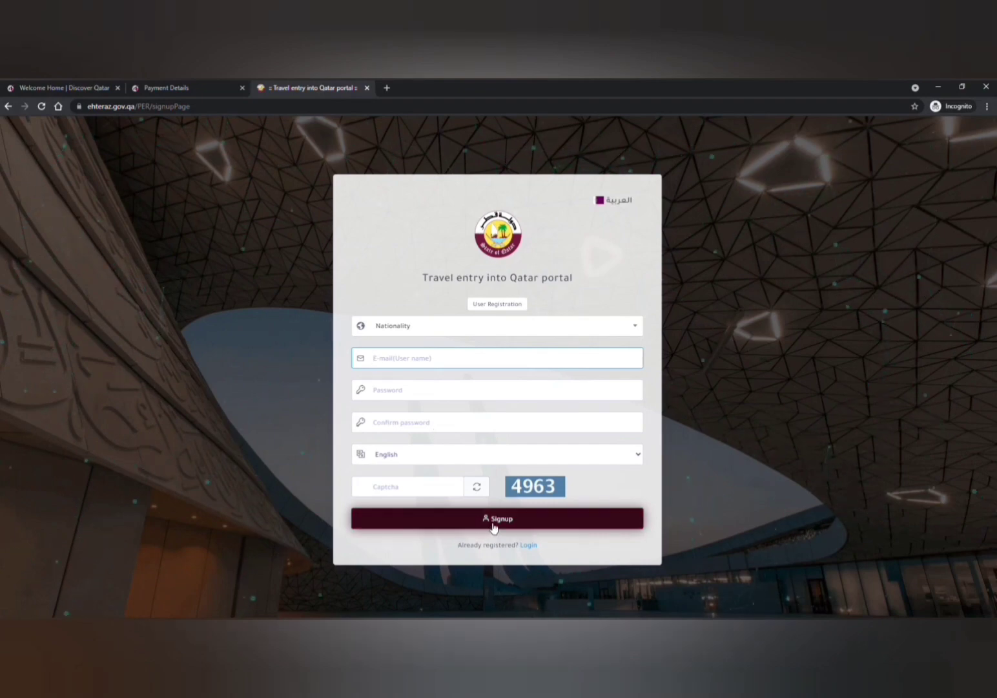
click(531, 547)
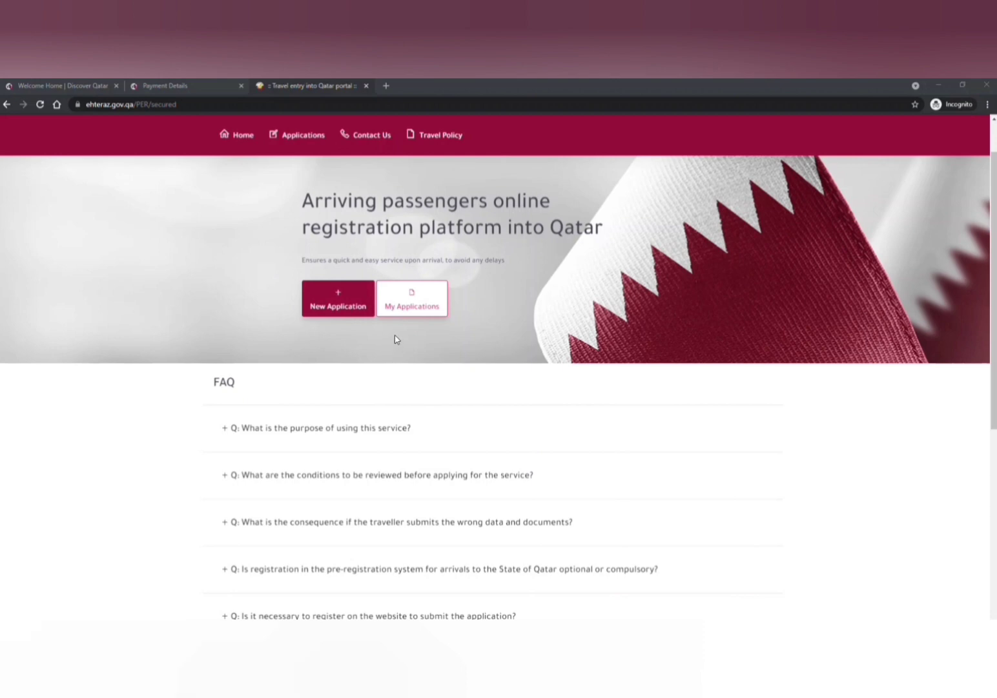
Start a new travel application with arrival By Air and INDIA as the country of departure
click(339, 305)
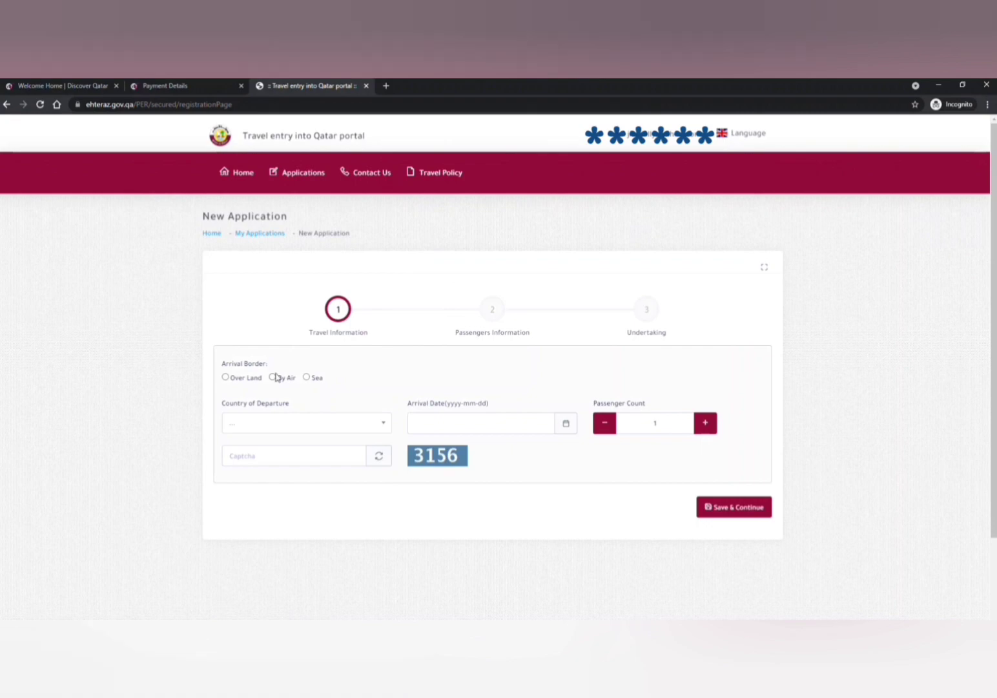
scroll(276, 377, down, 1)
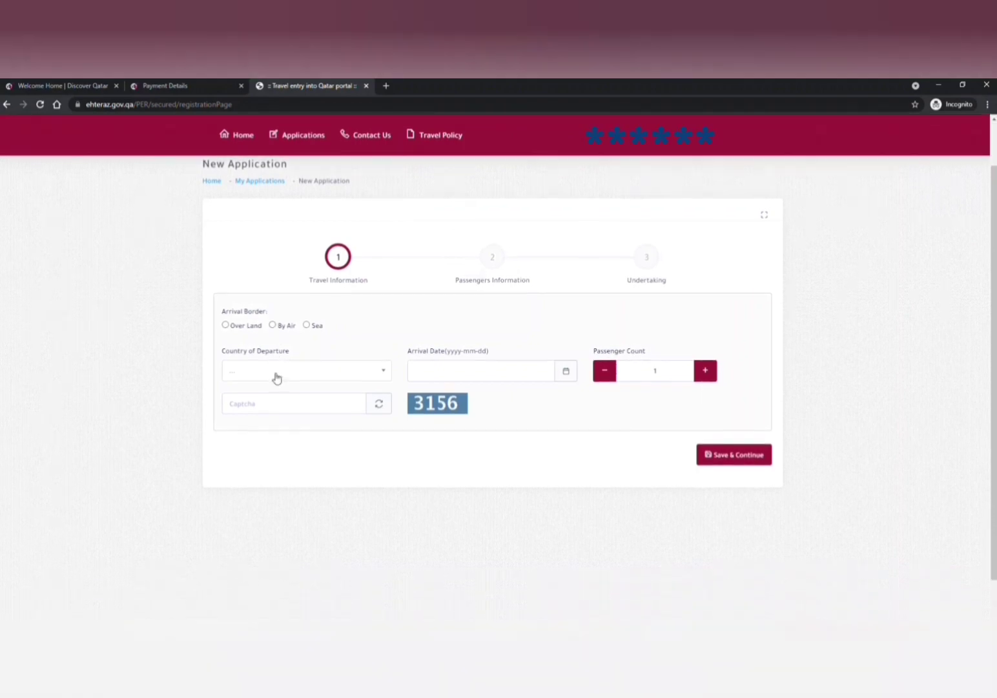
click(272, 324)
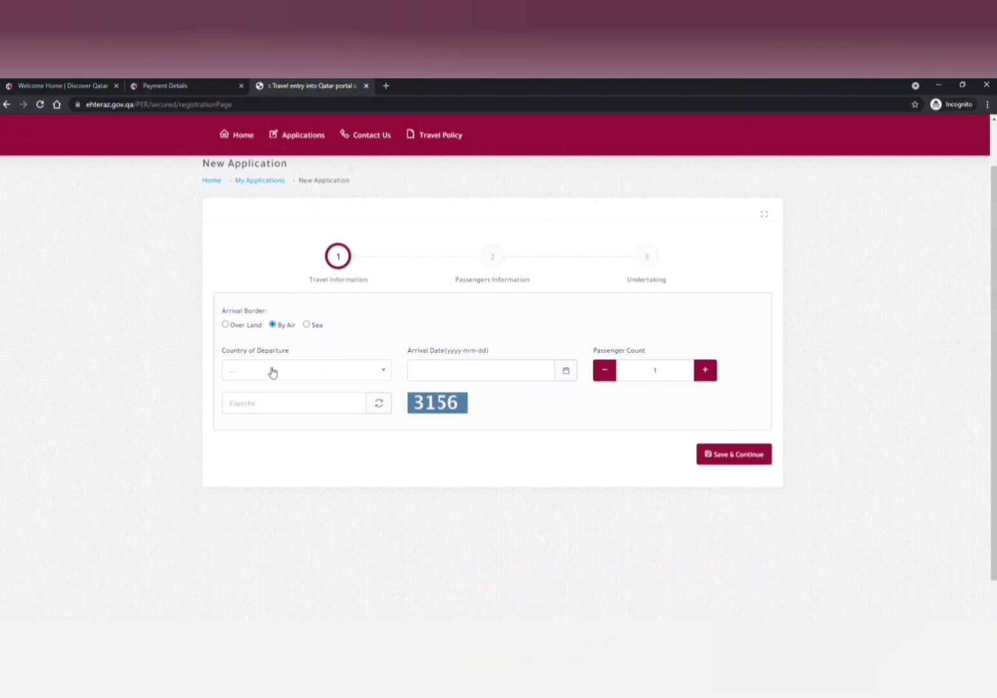
click(383, 372)
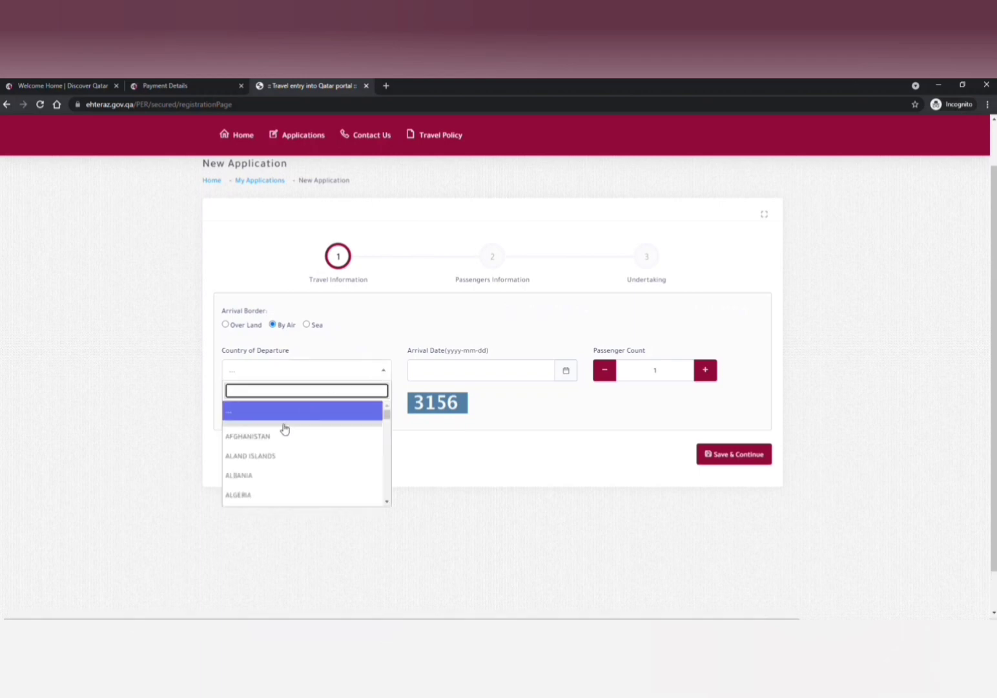
text(in)
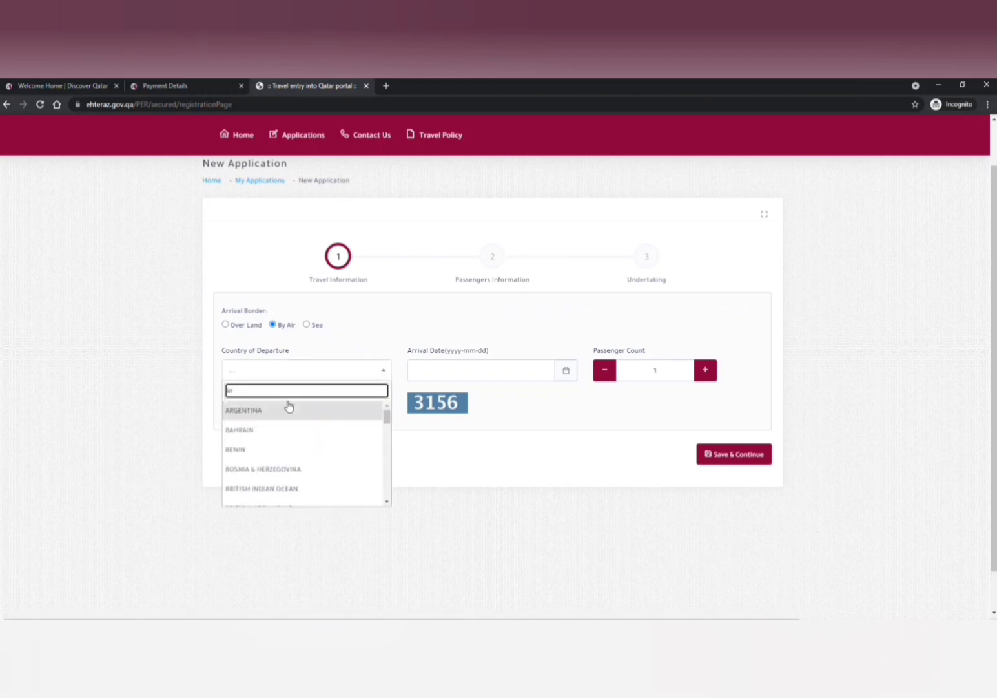
text(di)
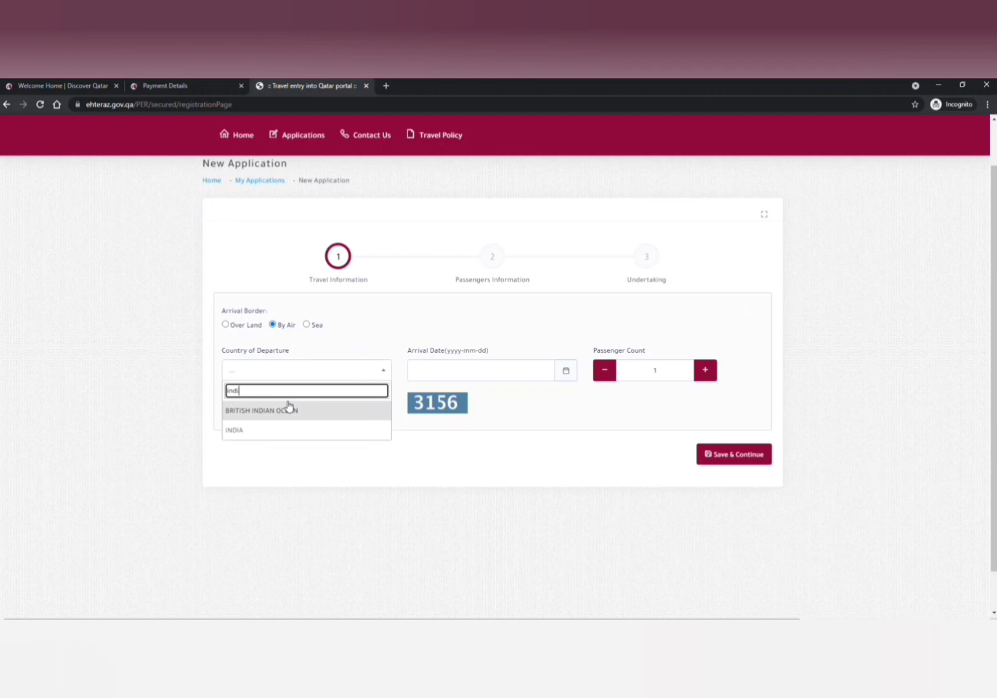
click(248, 433)
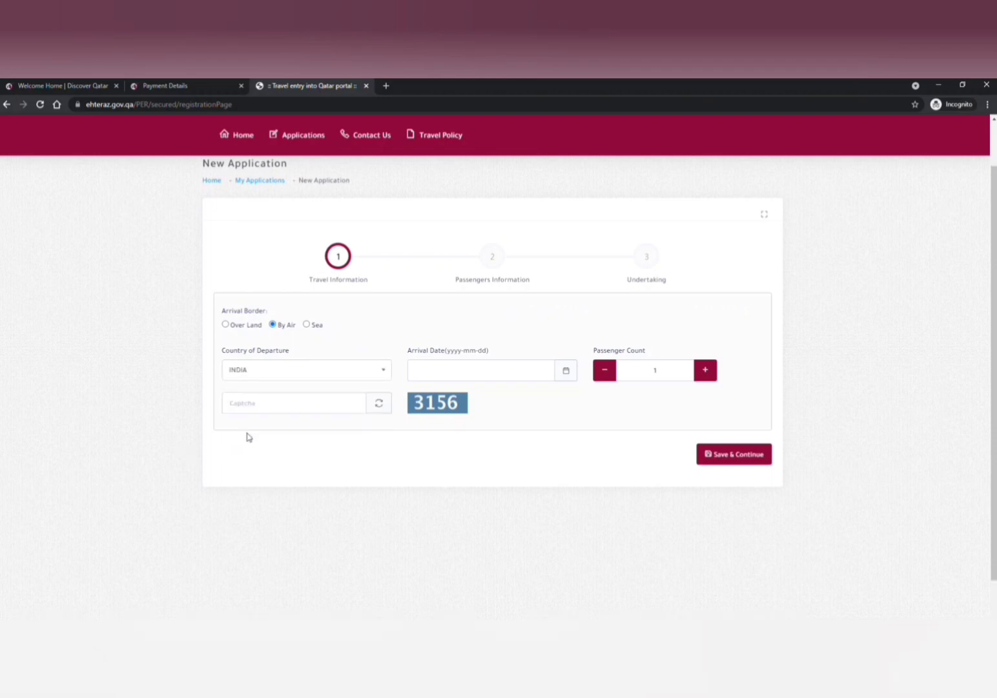
Set the arrival date to 2021-08-08, enter the displayed captcha code, and save the travel information to continue
click(568, 373)
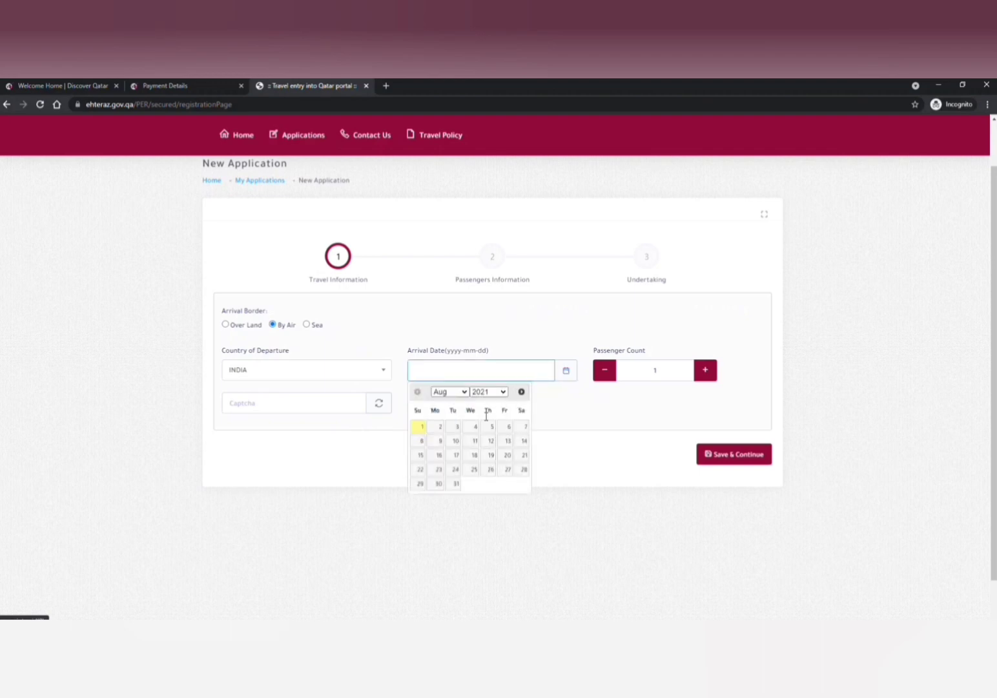
click(421, 441)
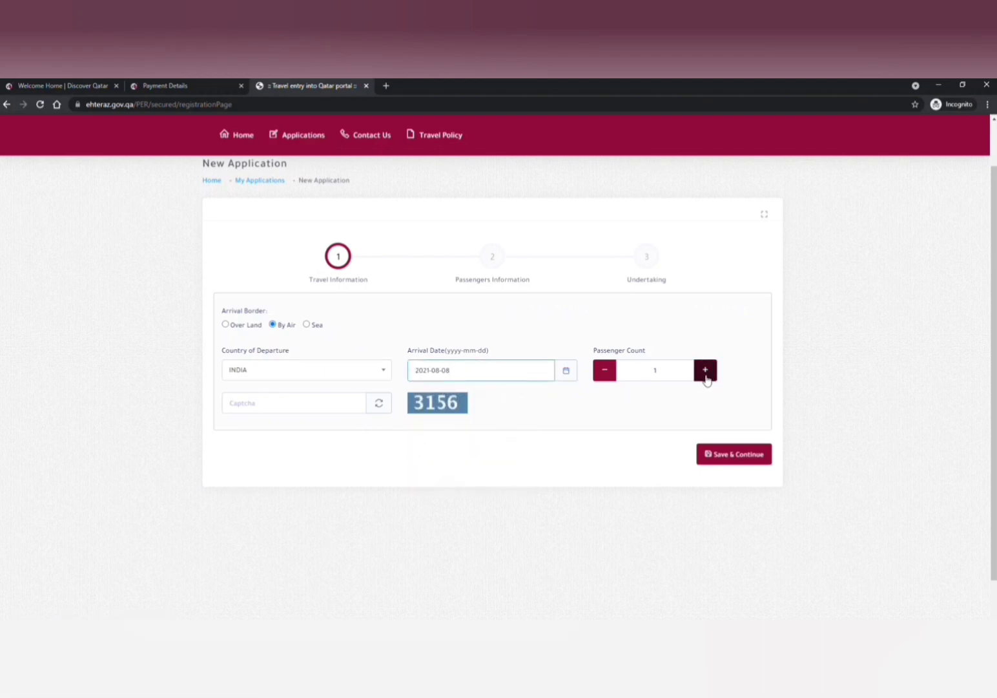
click(252, 404)
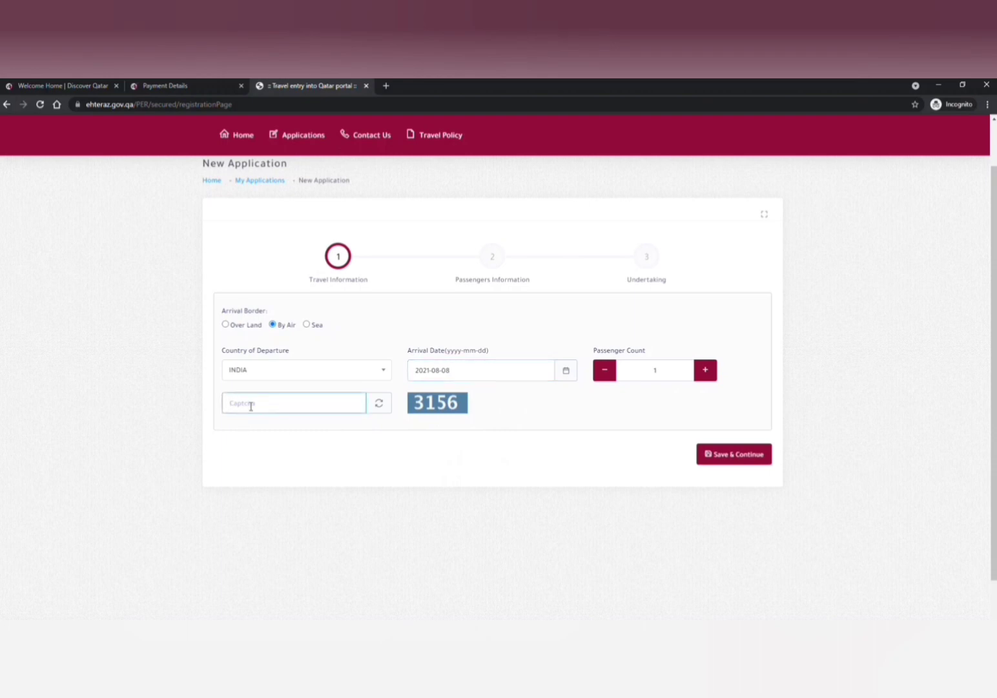
text(3156)
click(725, 455)
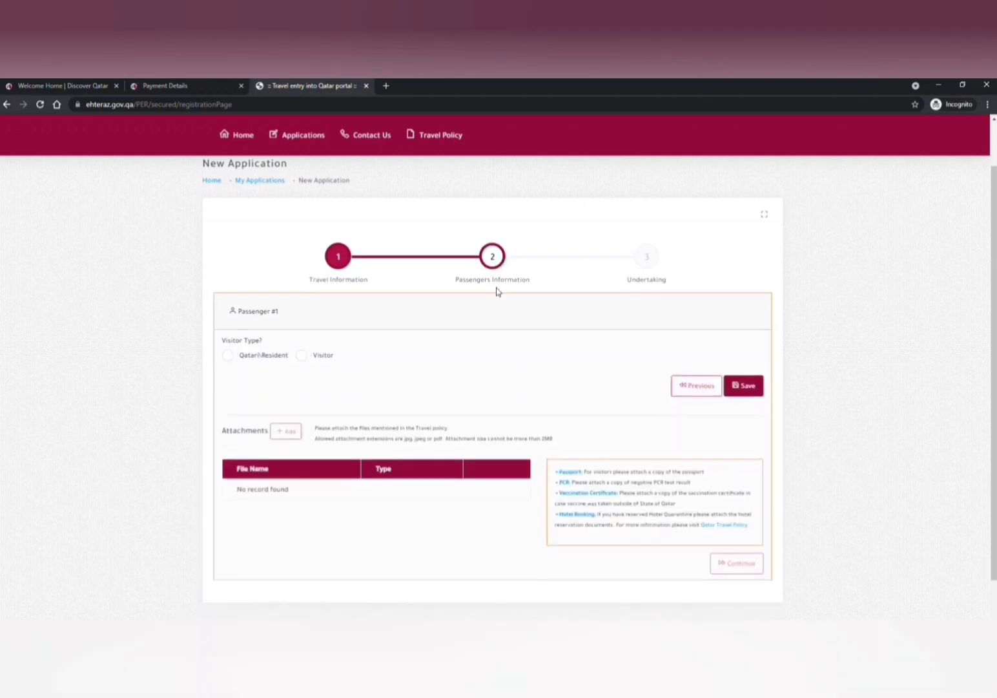
Choose Visitor as the visitor type for Passenger #1 and review the required passenger information fields
scroll(378, 392, down, 1)
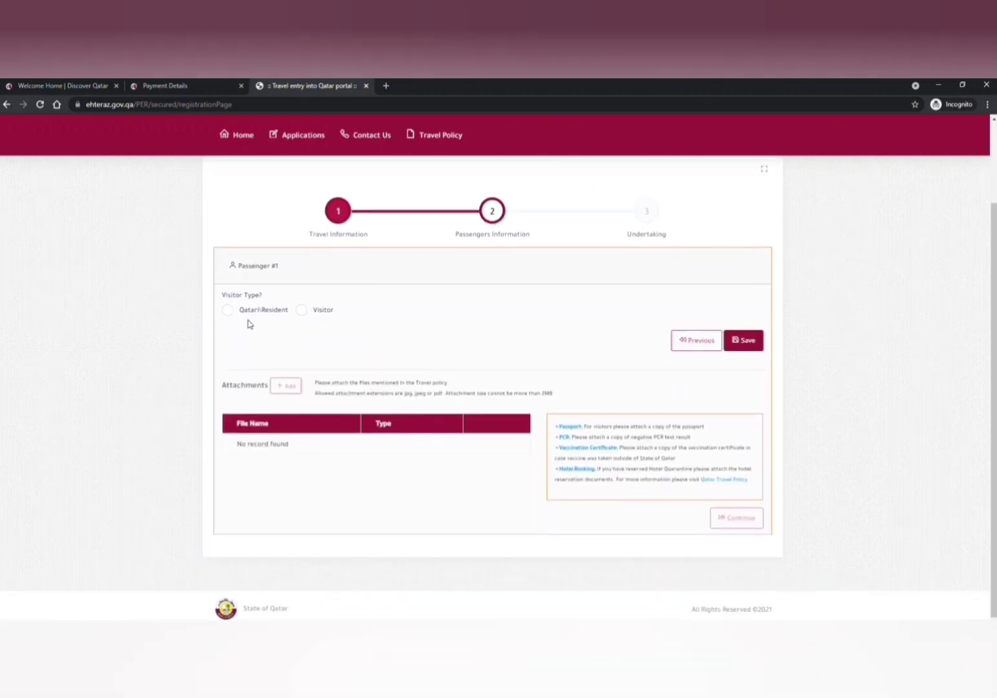
click(301, 312)
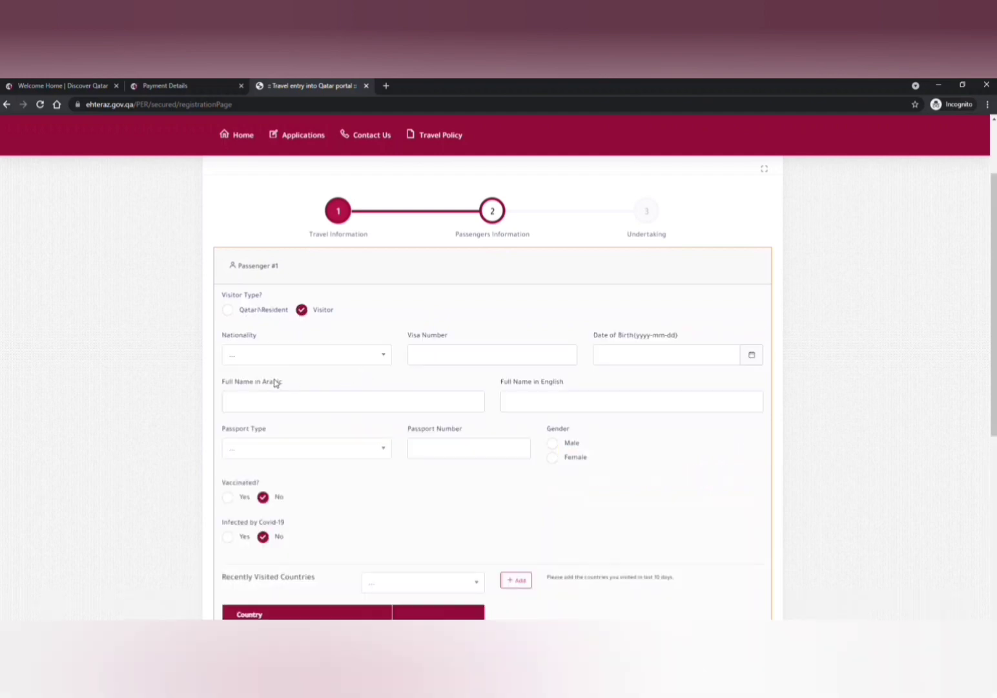
scroll(275, 384, down, 2)
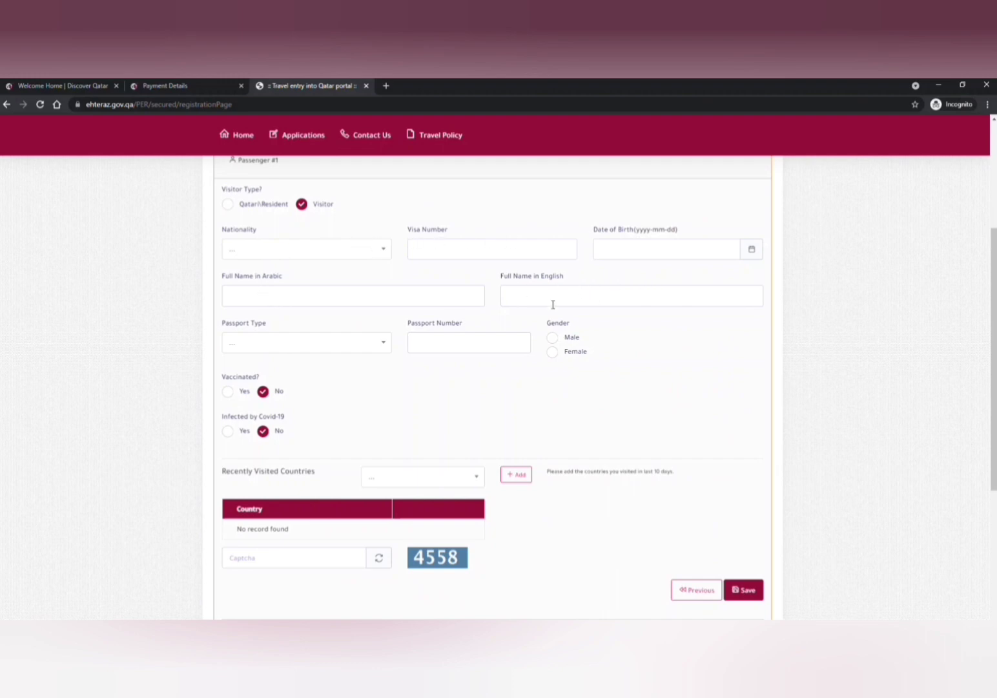
scroll(390, 460, down, 5)
scroll(390, 470, up, 8)
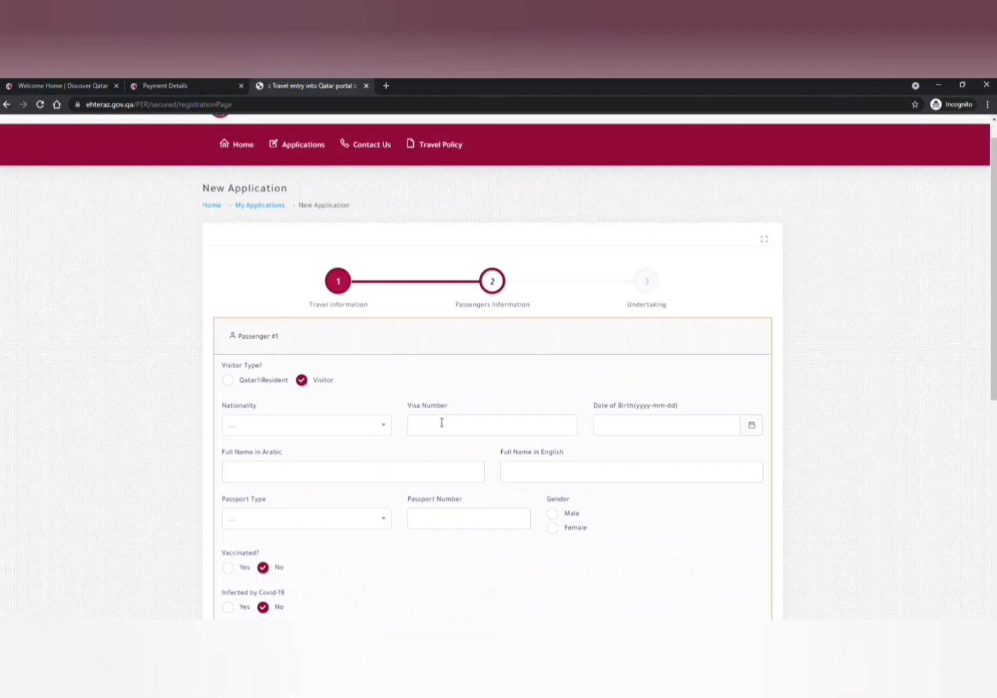
Examine the recently visited countries, captcha and attachments sections of the Passenger #1 form, including the list of required documents
scroll(441, 424, down, 6)
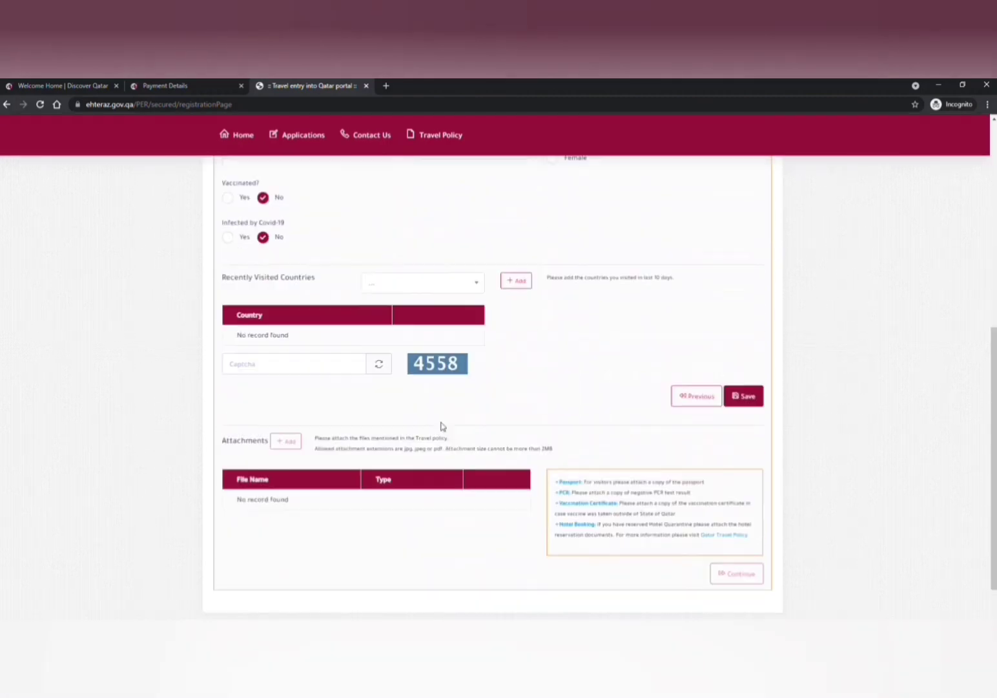
scroll(442, 425, down, 1)
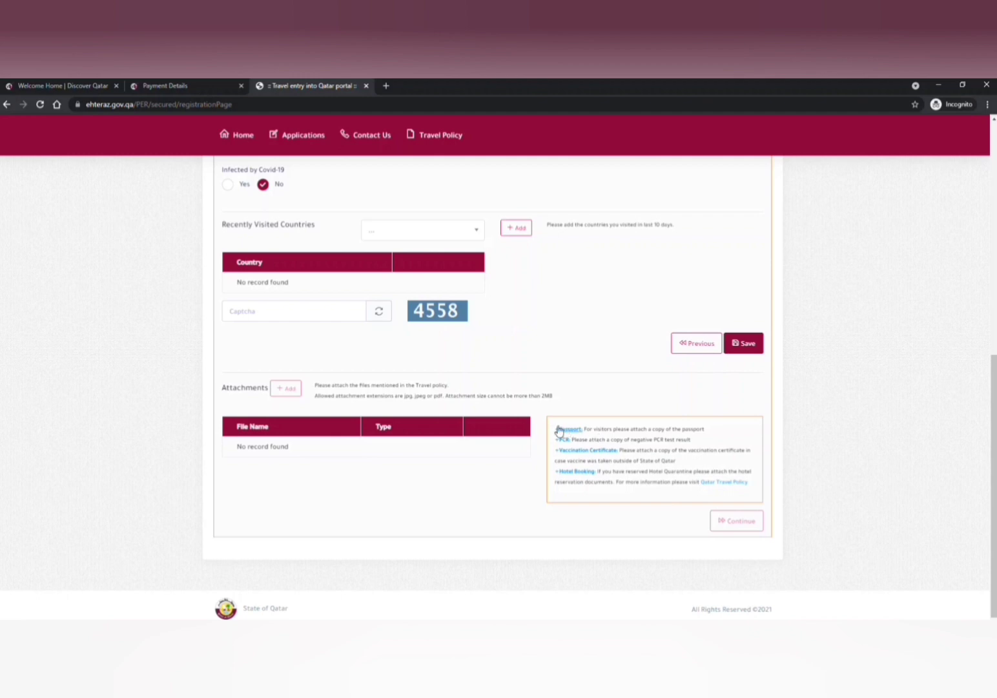
click(748, 343)
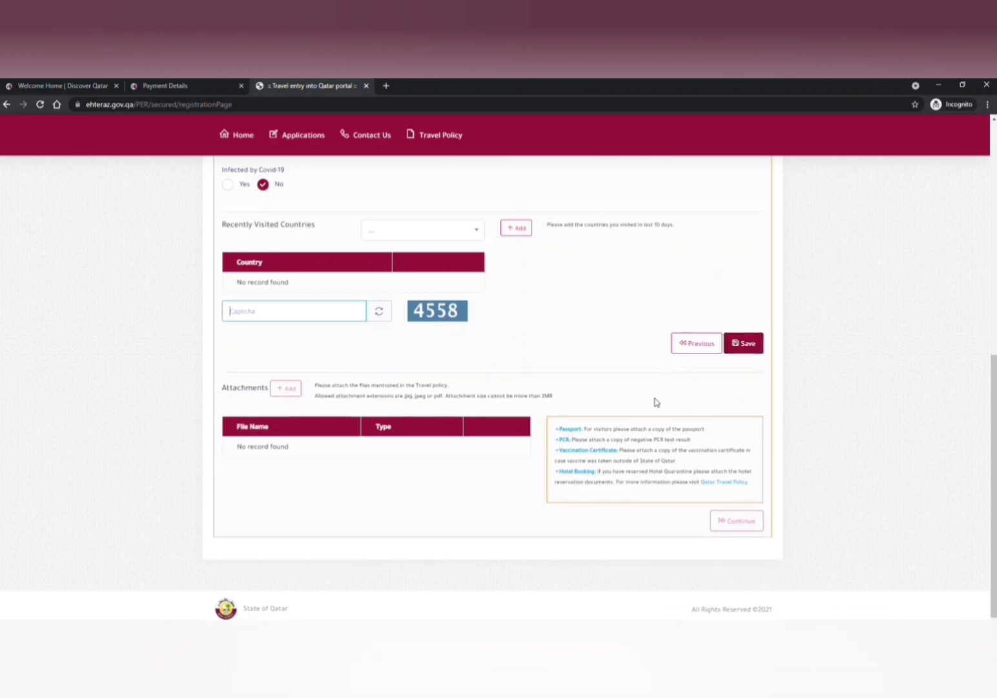
scroll(429, 299, up, 1)
scroll(429, 301, up, 5)
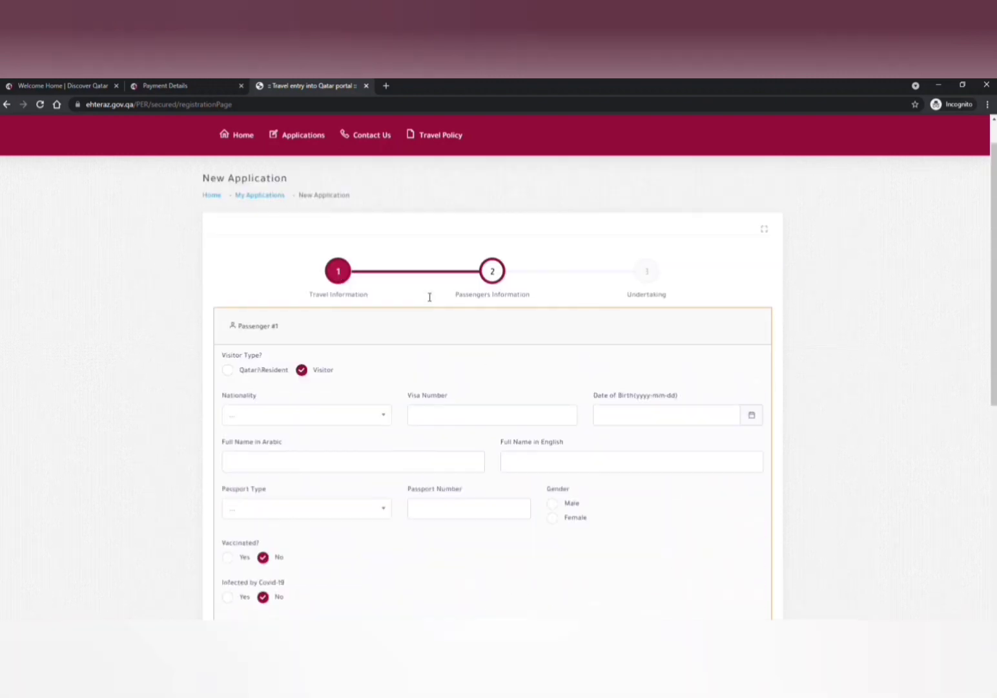
scroll(439, 306, down, 3)
scroll(438, 306, down, 4)
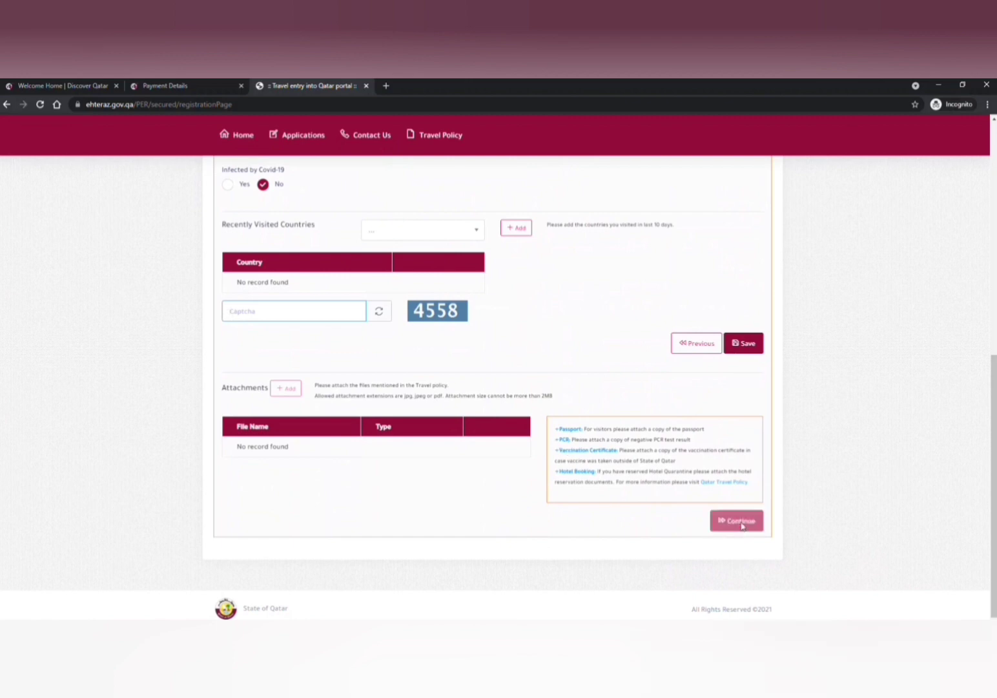
Review the whole Passengers Information page from visitor details to attachments, and close the application to return to the Discover Qatar Welcome Home page
scroll(678, 461, up, 10)
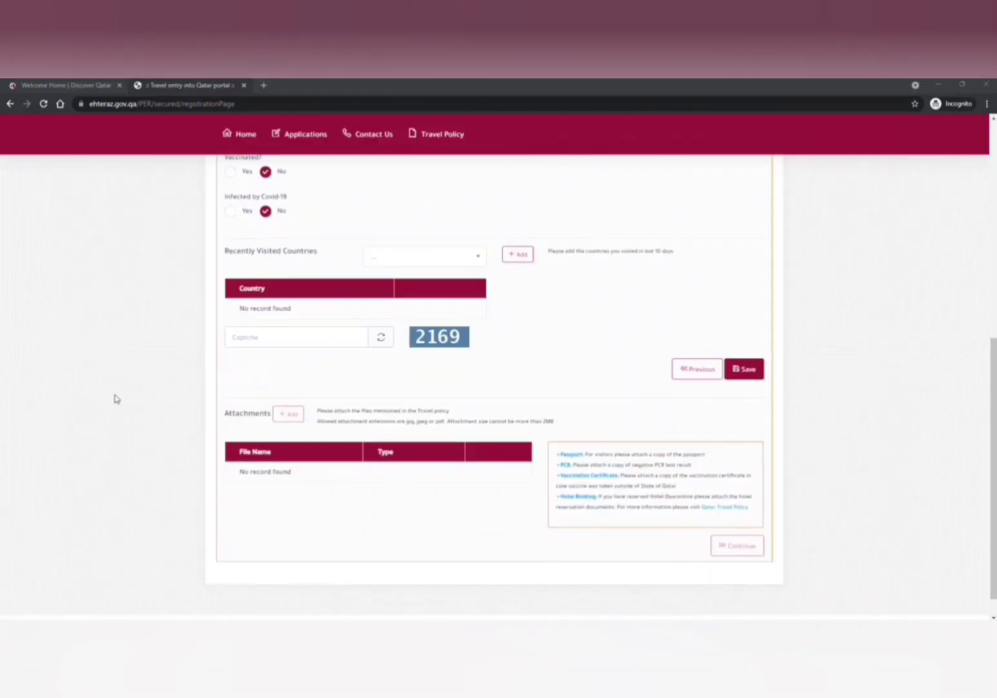
scroll(114, 396, down, 1)
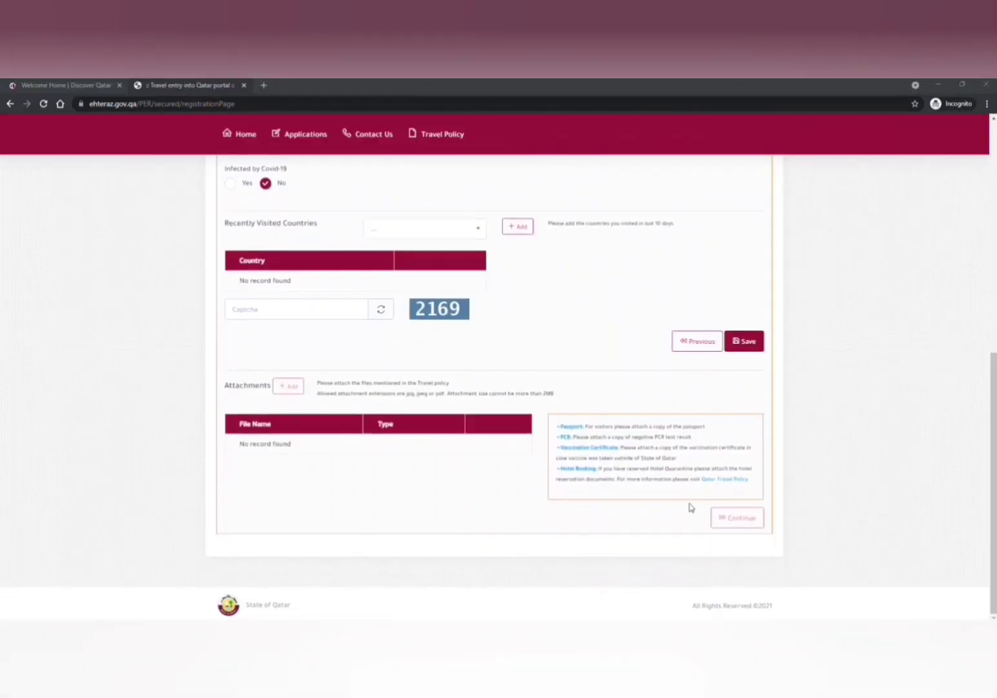
click(750, 522)
scroll(660, 455, up, 8)
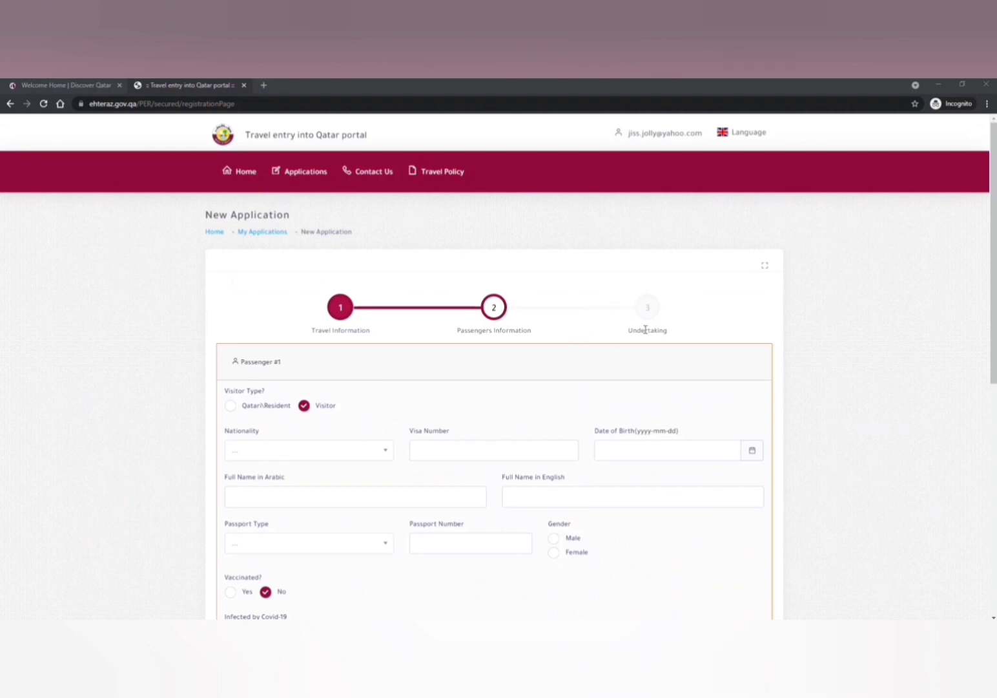
scroll(645, 350, down, 4)
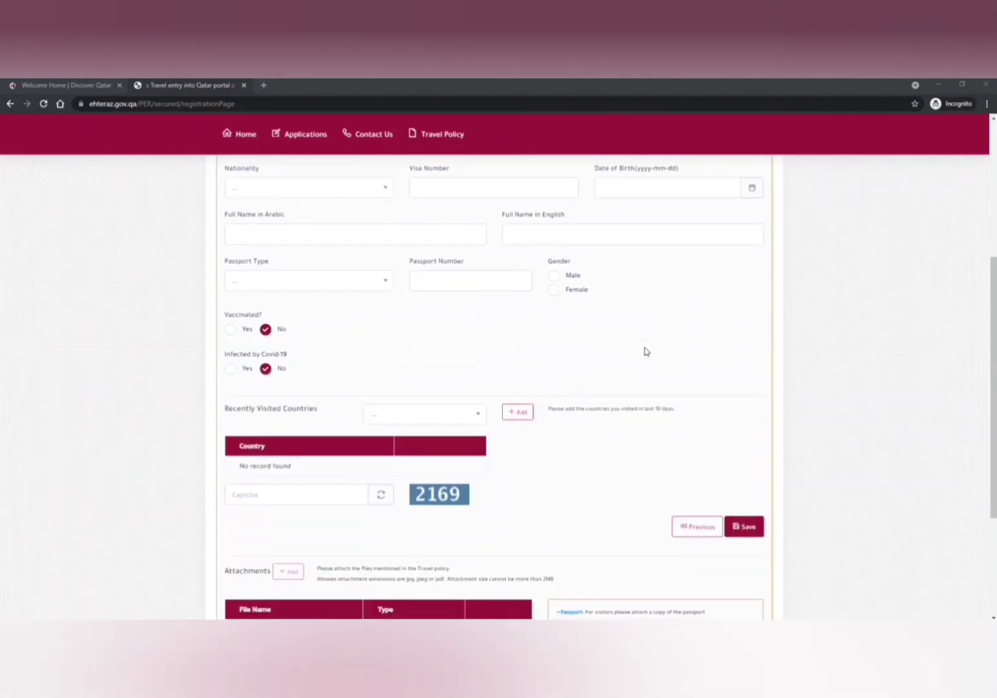
scroll(659, 506, down, 2)
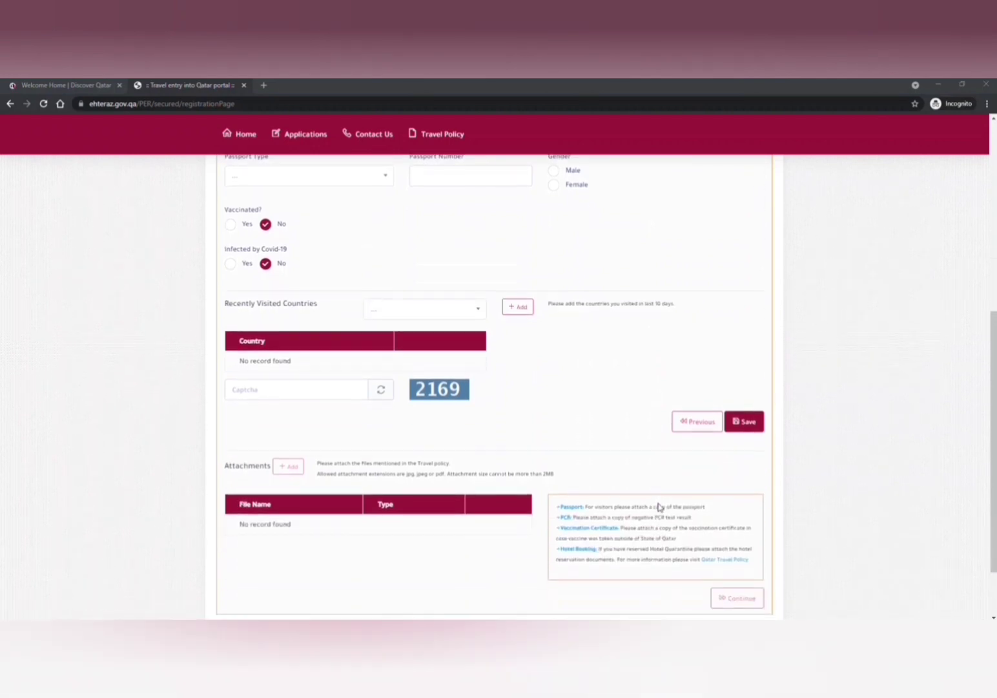
scroll(660, 507, down, 2)
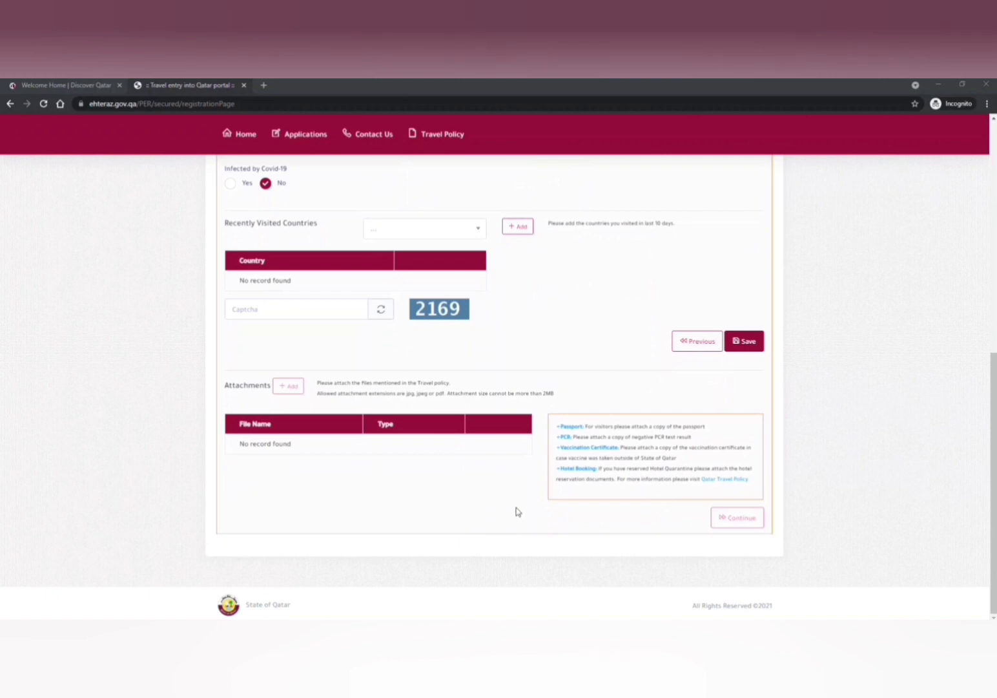
scroll(512, 511, up, 3)
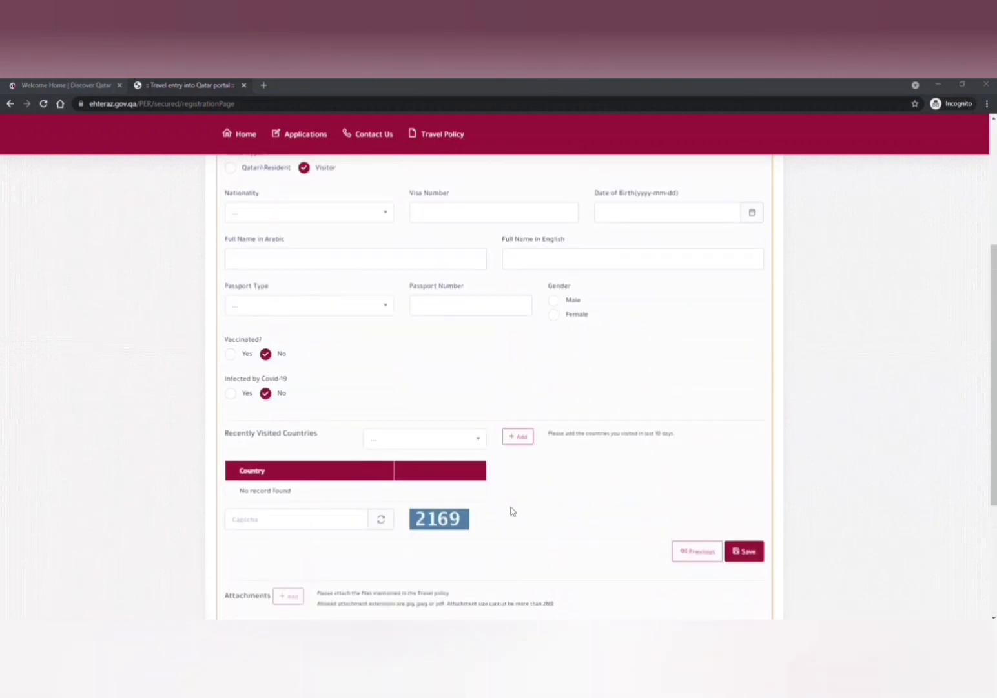
scroll(512, 511, up, 4)
scroll(512, 511, down, 3)
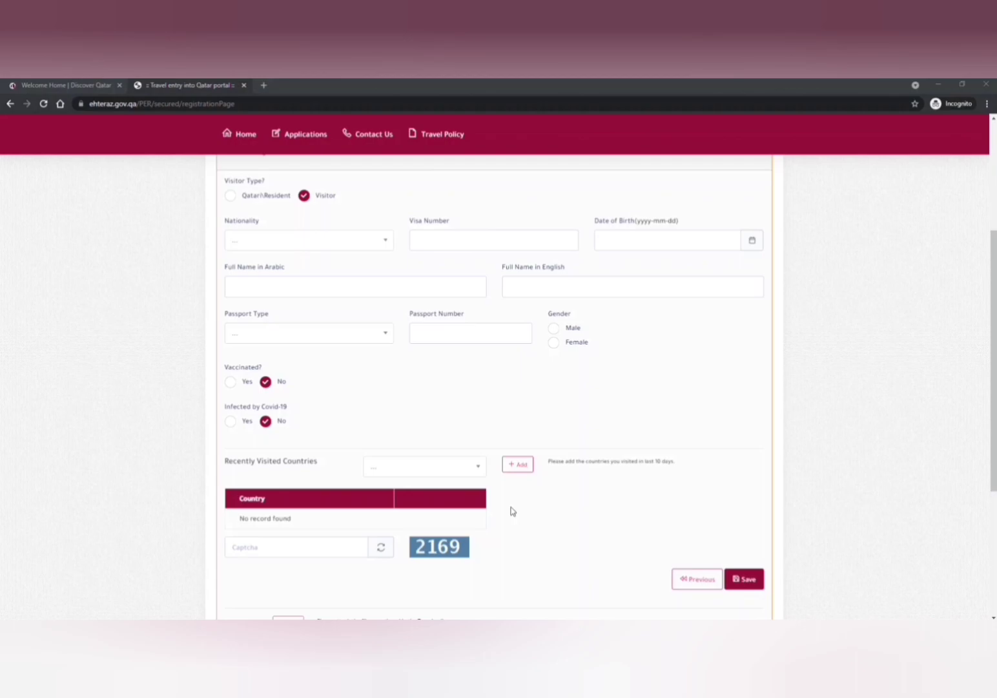
key(ctrl+w)
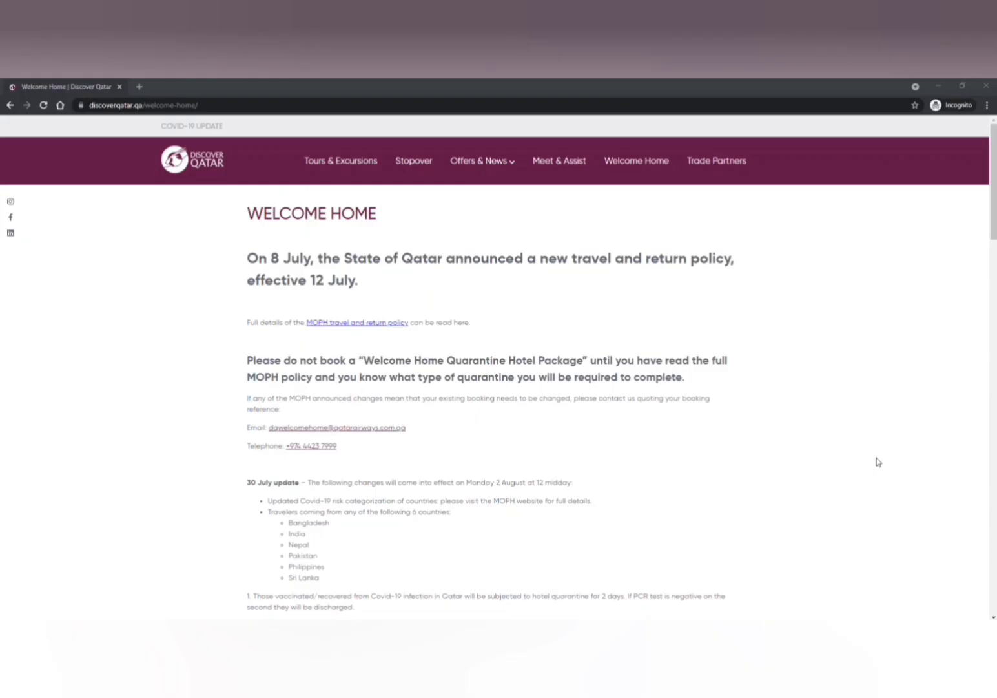